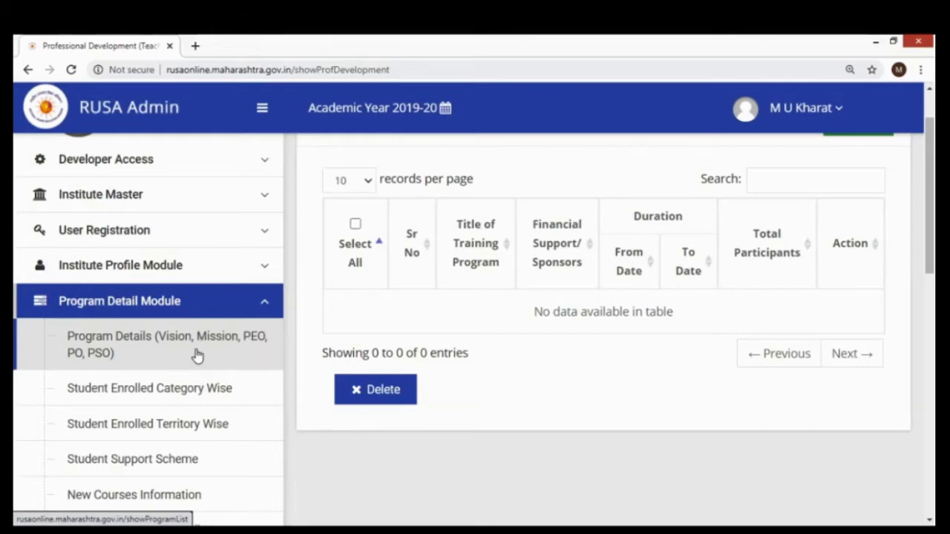
- Open the Student Enrolled Category Wise records from the Program Detail Module
{"action": "scroll", "coordinate": [196, 356], "scroll_direction": "down", "scroll_amount": 1}
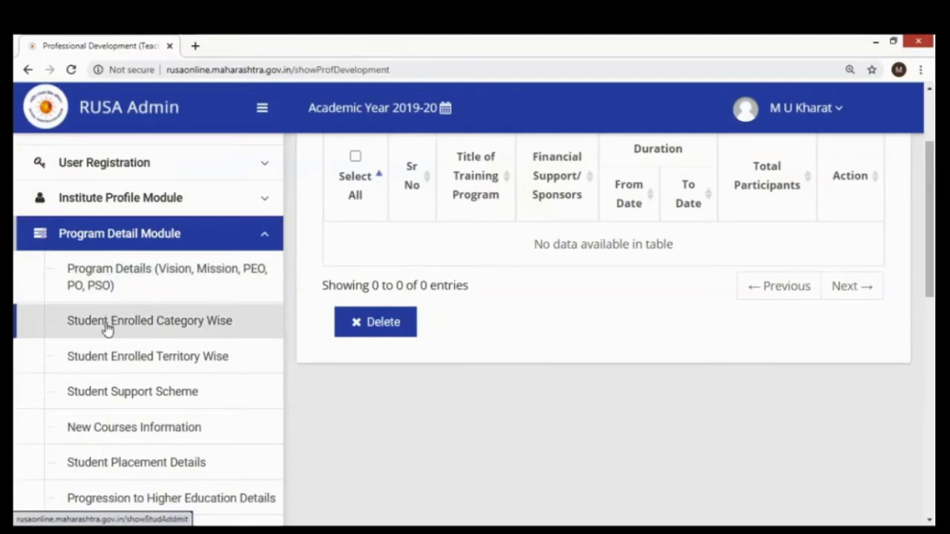
{"action": "scroll", "coordinate": [119, 311], "scroll_direction": "down", "scroll_amount": 1}
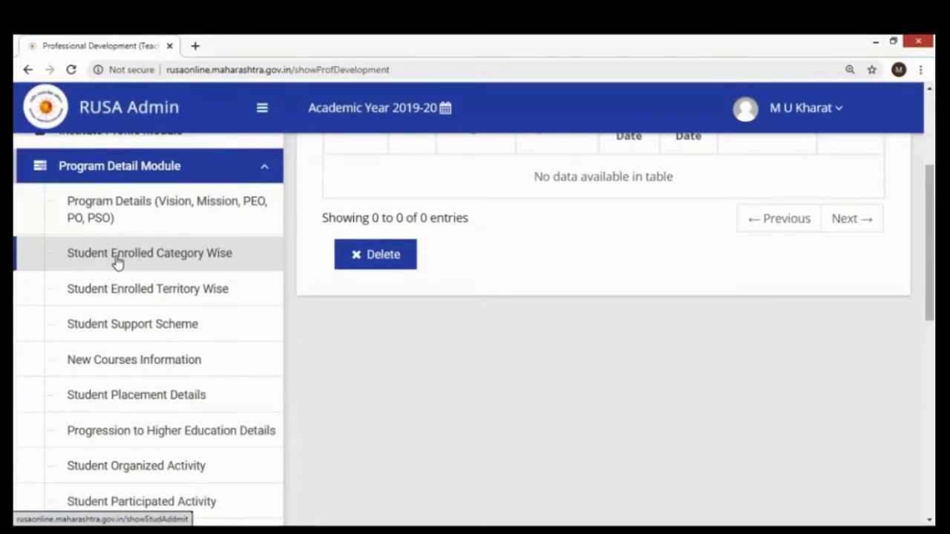
{"action": "left_click", "coordinate": [156, 256]}
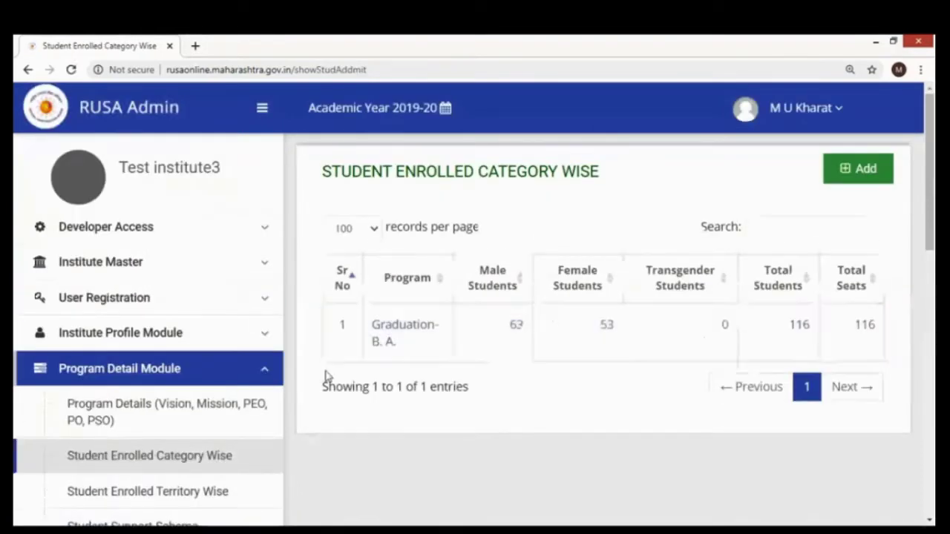
{"action": "scroll", "coordinate": [318, 374], "scroll_direction": "down", "scroll_amount": 1}
{"action": "scroll", "coordinate": [865, 122], "scroll_direction": "up", "scroll_amount": 1}
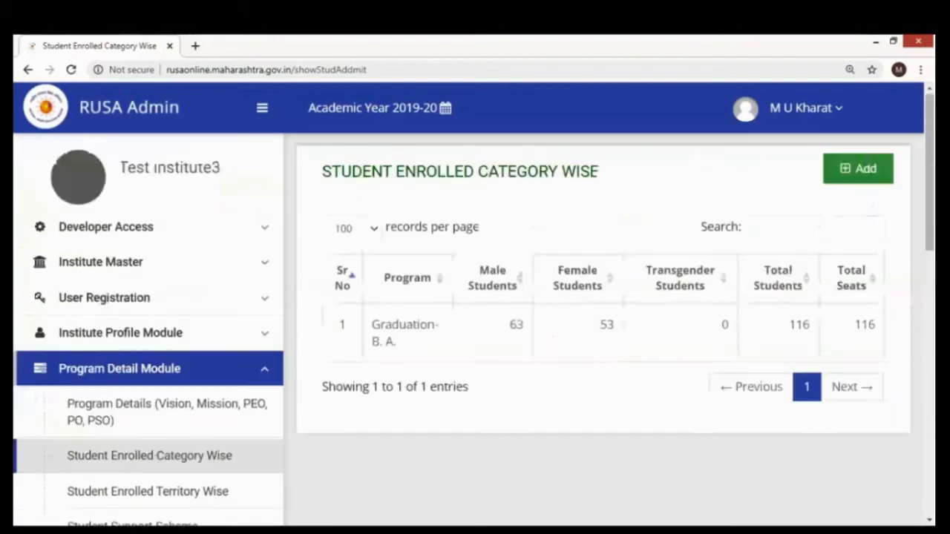
- Open the form for adding a category-wise student enrolment entry and dismiss the program selection alert
{"action": "left_click", "coordinate": [865, 170]}
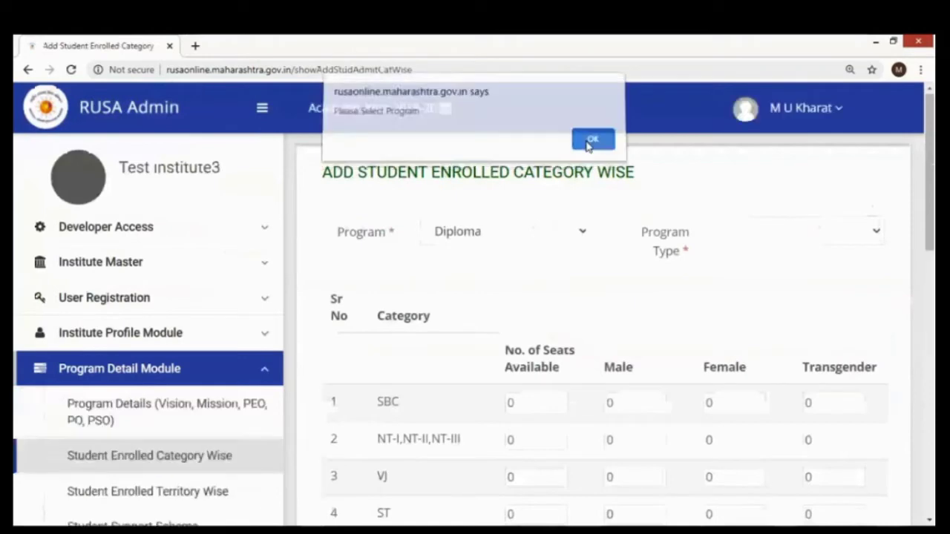
{"action": "left_click", "coordinate": [591, 146]}
{"action": "scroll", "coordinate": [493, 262], "scroll_direction": "down", "scroll_amount": 1}
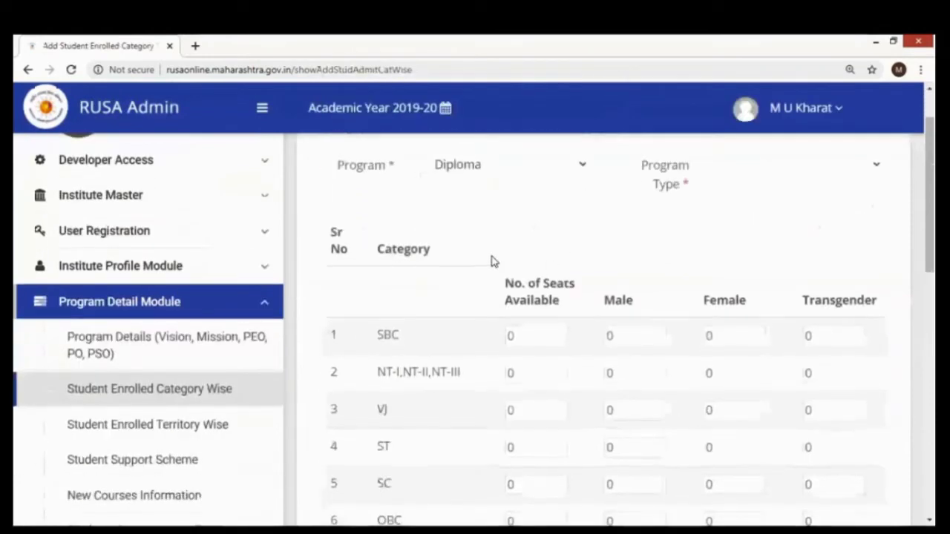
{"action": "scroll", "coordinate": [492, 259], "scroll_direction": "up", "scroll_amount": 1}
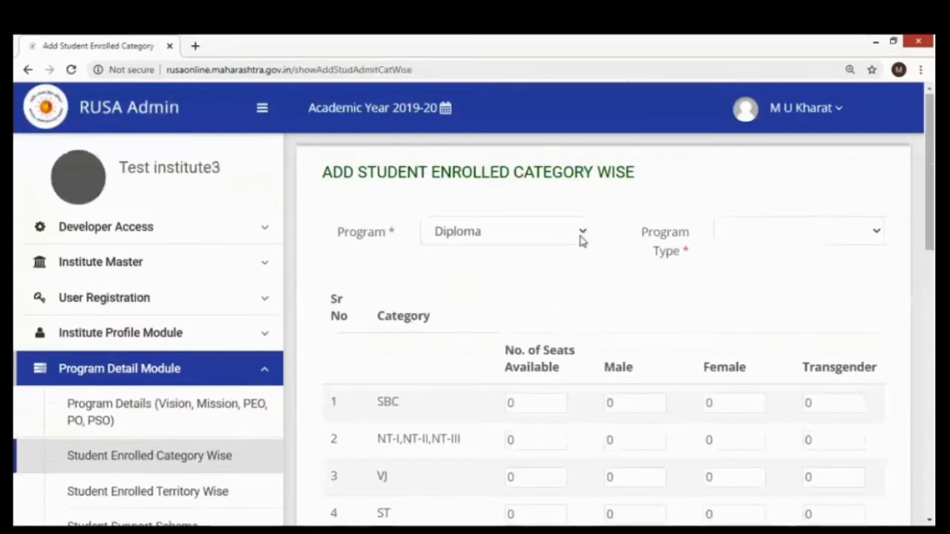
- Choose Graduation as the program and review the seats and male, female and transgender figures for each category
{"action": "left_click", "coordinate": [583, 233]}
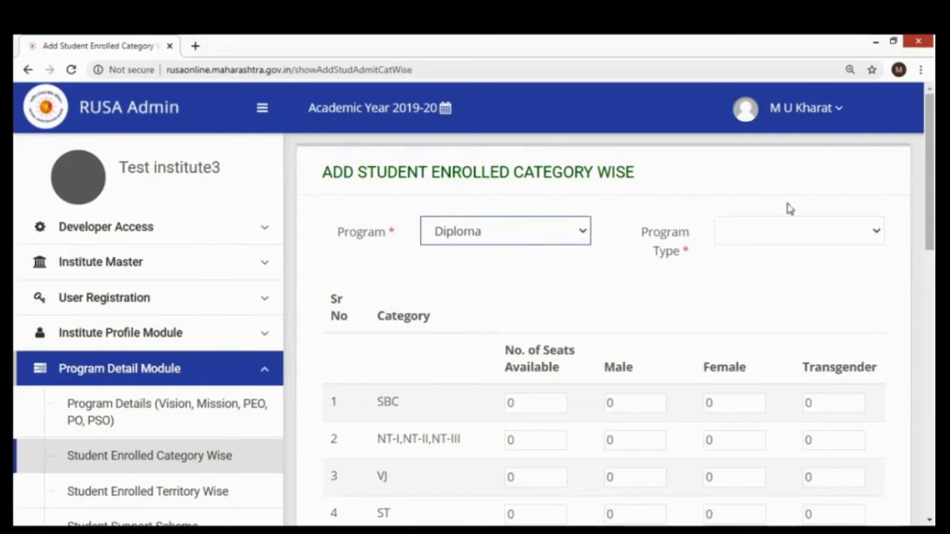
{"action": "left_click", "coordinate": [877, 233]}
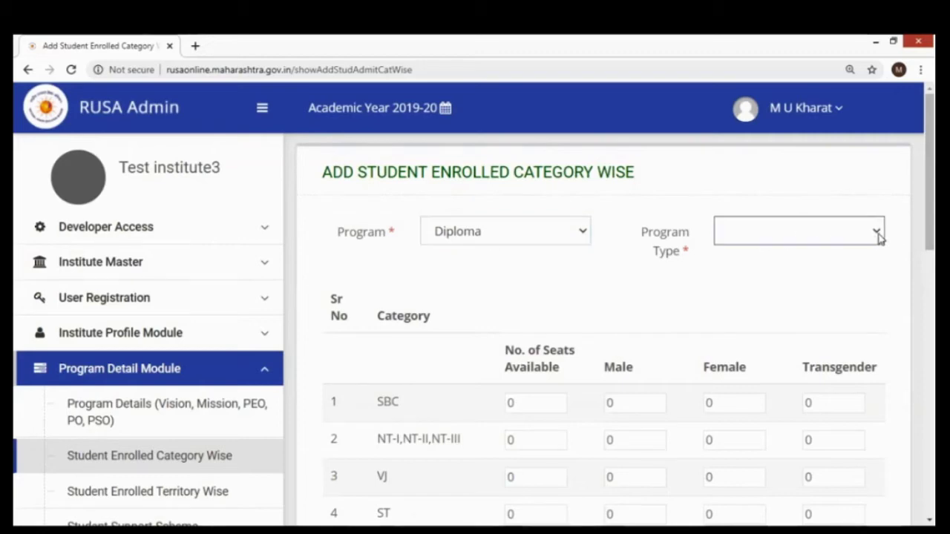
{"action": "left_click", "coordinate": [584, 234]}
{"action": "left_click", "coordinate": [497, 274]}
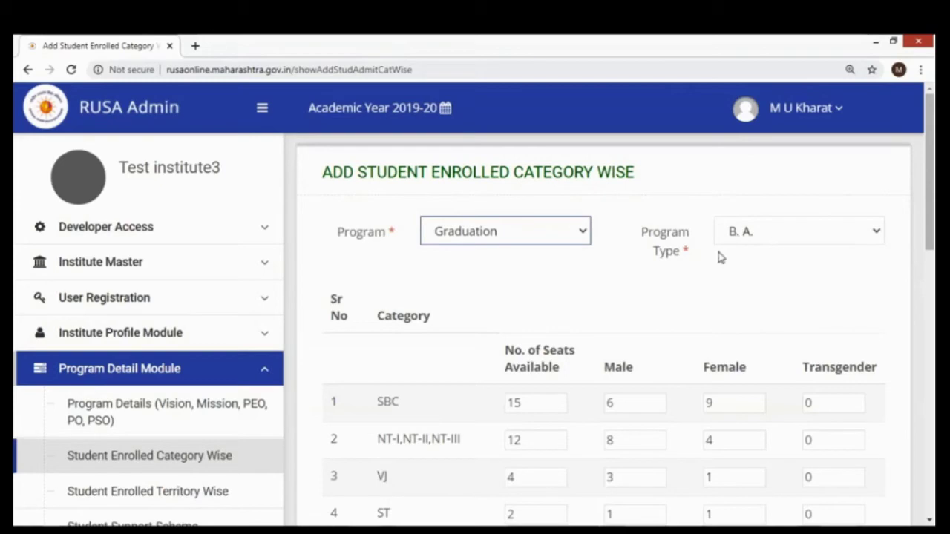
{"action": "scroll", "coordinate": [595, 297], "scroll_direction": "down", "scroll_amount": 2}
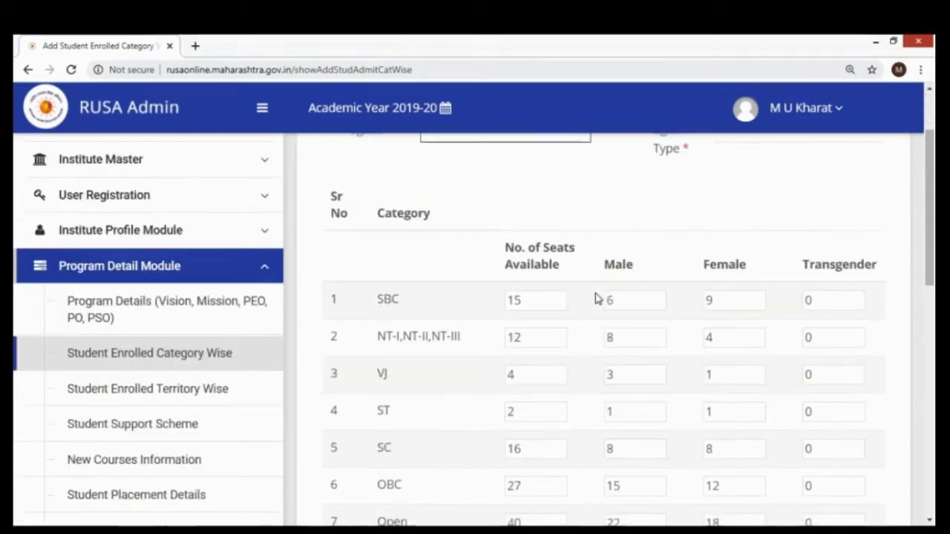
{"action": "scroll", "coordinate": [596, 293], "scroll_direction": "up", "scroll_amount": 2}
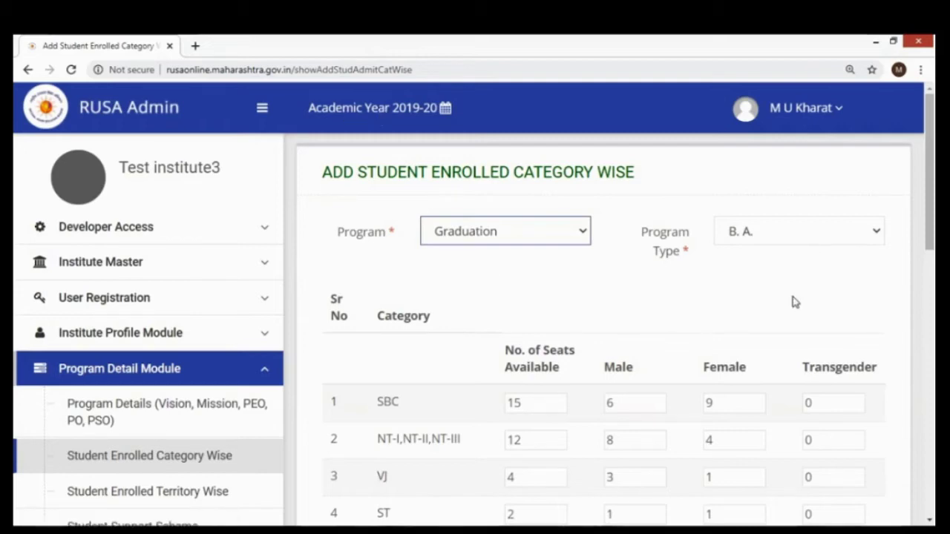
{"action": "scroll", "coordinate": [720, 298], "scroll_direction": "down", "scroll_amount": 1}
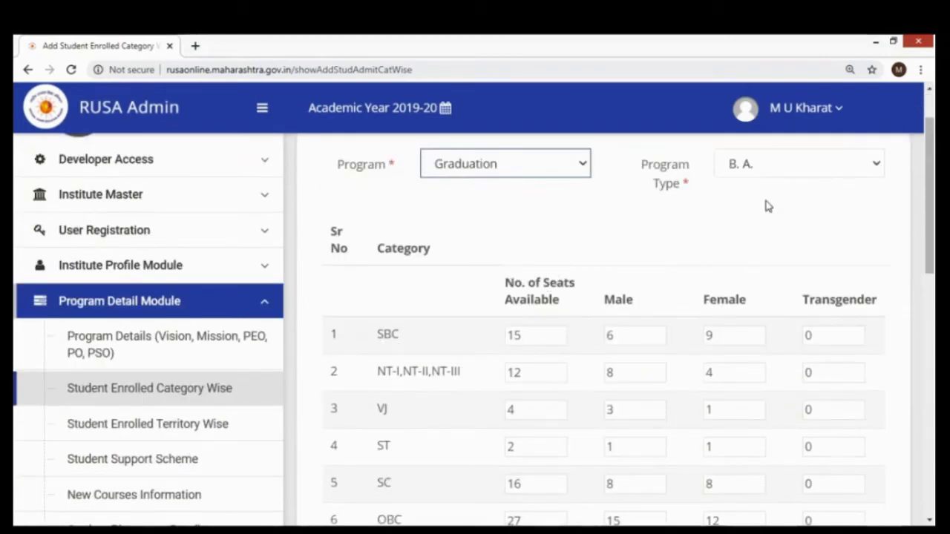
{"action": "scroll", "coordinate": [438, 141], "scroll_direction": "up", "scroll_amount": 1}
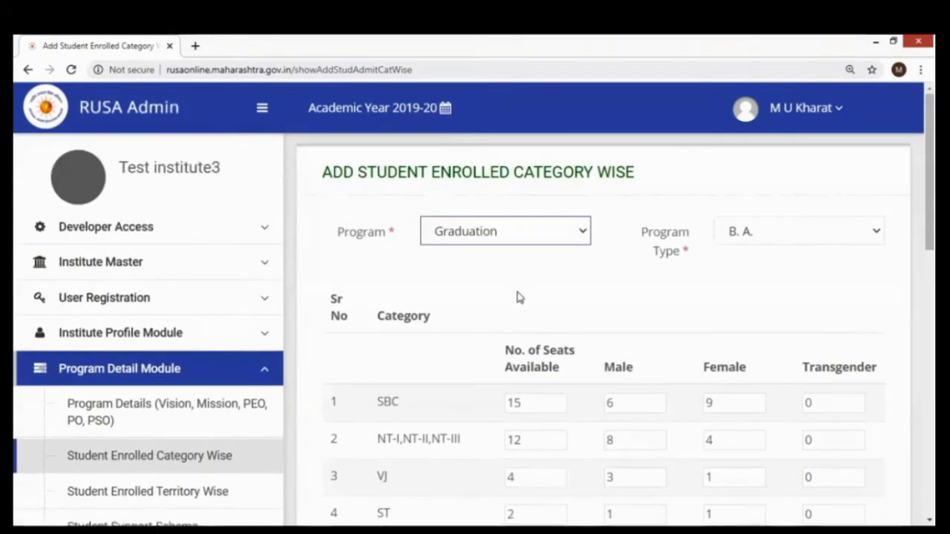
{"action": "scroll", "coordinate": [356, 308], "scroll_direction": "down", "scroll_amount": 3}
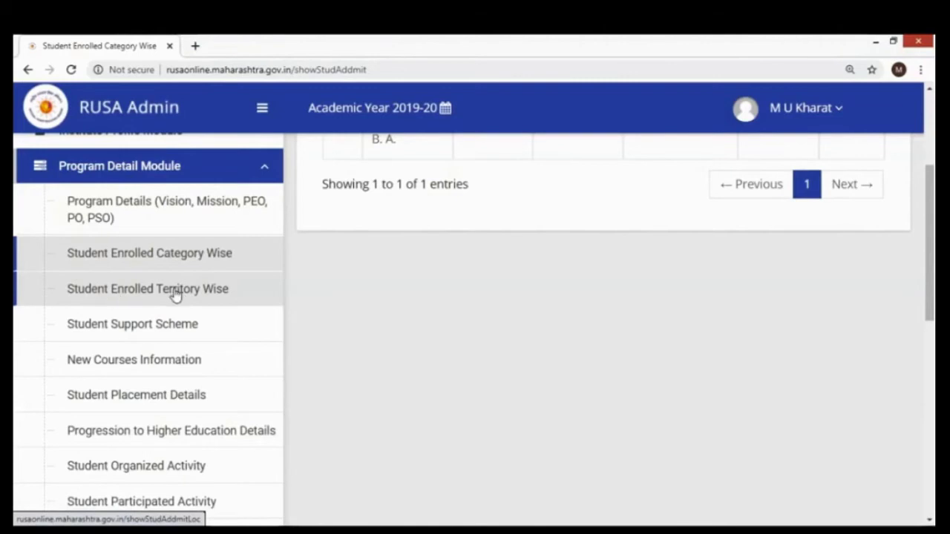
- Open the form for adding a Student Enrolled Territory Wise entry and examine its location rows from Divyangjan (PWD) to State
{"action": "left_click", "coordinate": [132, 295]}
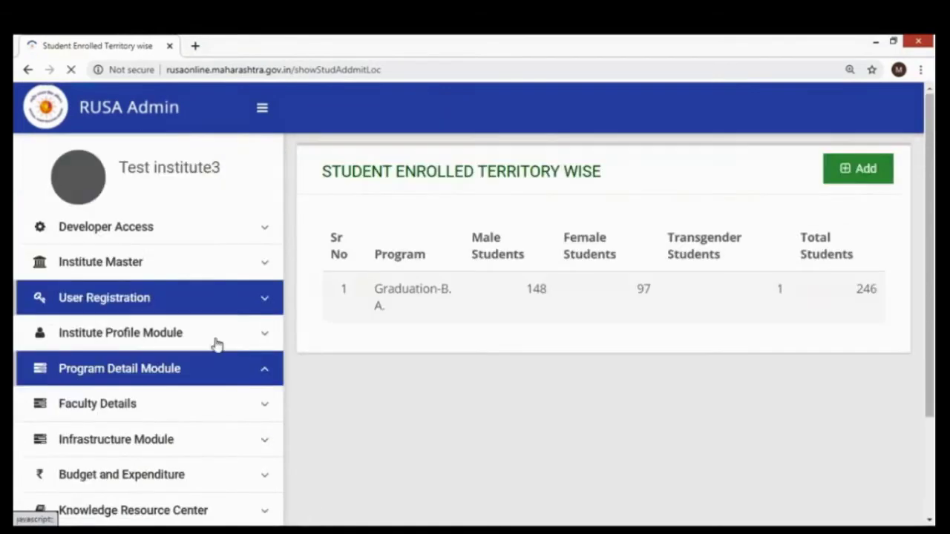
{"action": "left_click", "coordinate": [857, 171]}
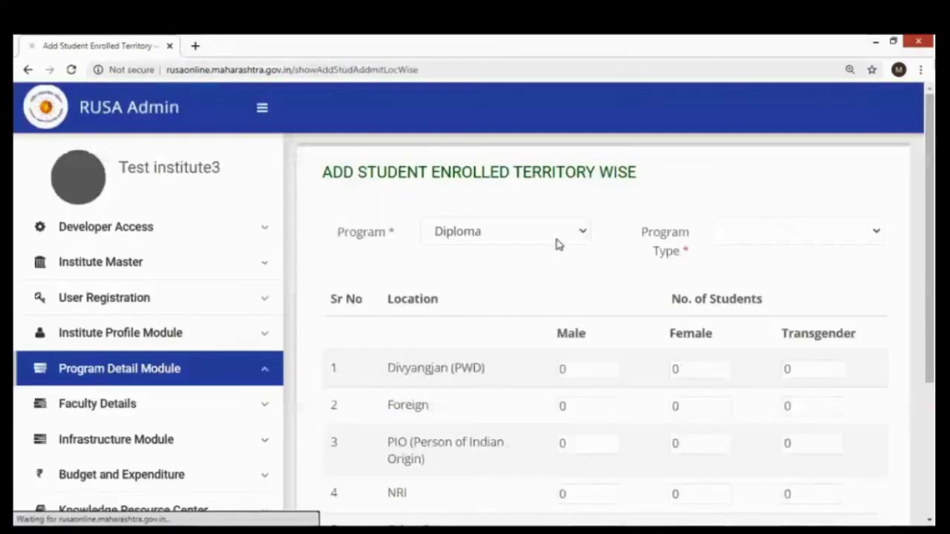
{"action": "key", "text": "Return"}
{"action": "scroll", "coordinate": [487, 283], "scroll_direction": "down", "scroll_amount": 2}
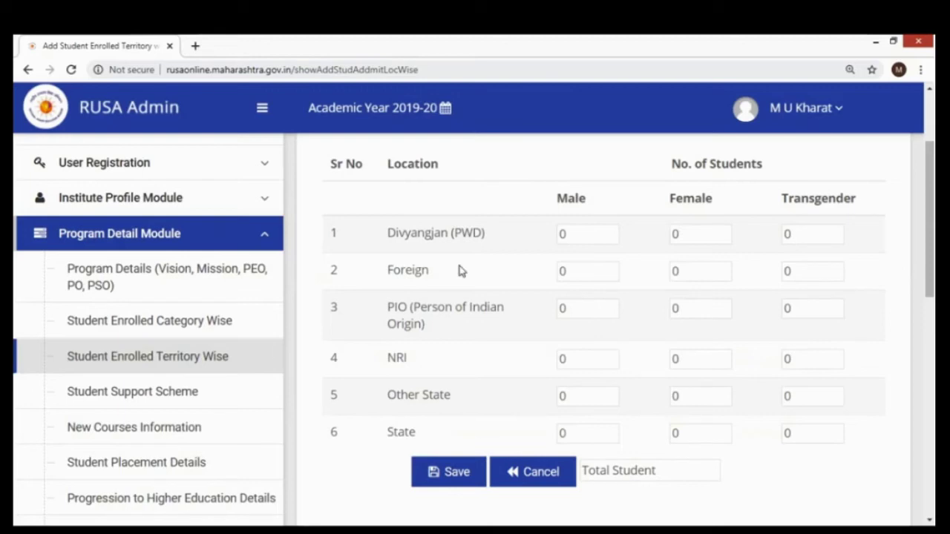
{"action": "scroll", "coordinate": [507, 281], "scroll_direction": "down", "scroll_amount": 1}
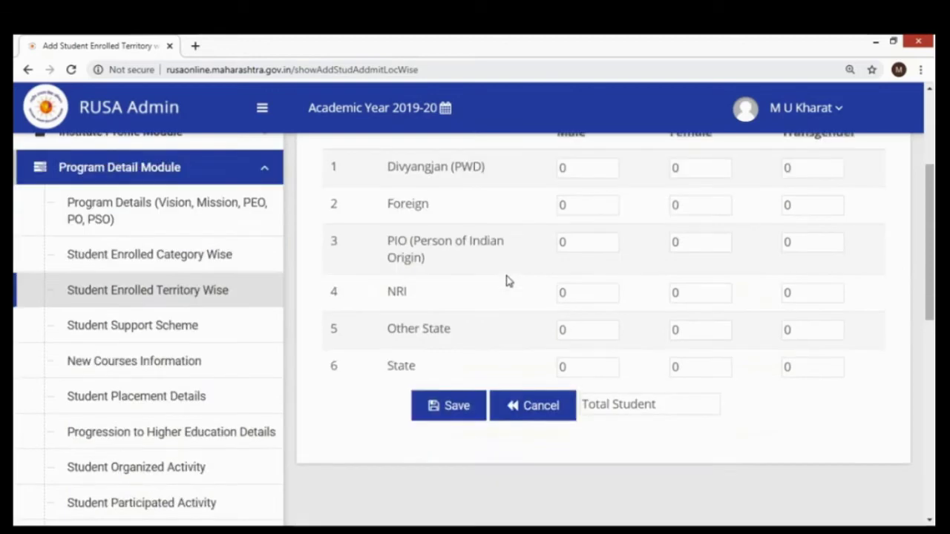
{"action": "scroll", "coordinate": [508, 281], "scroll_direction": "down", "scroll_amount": 1}
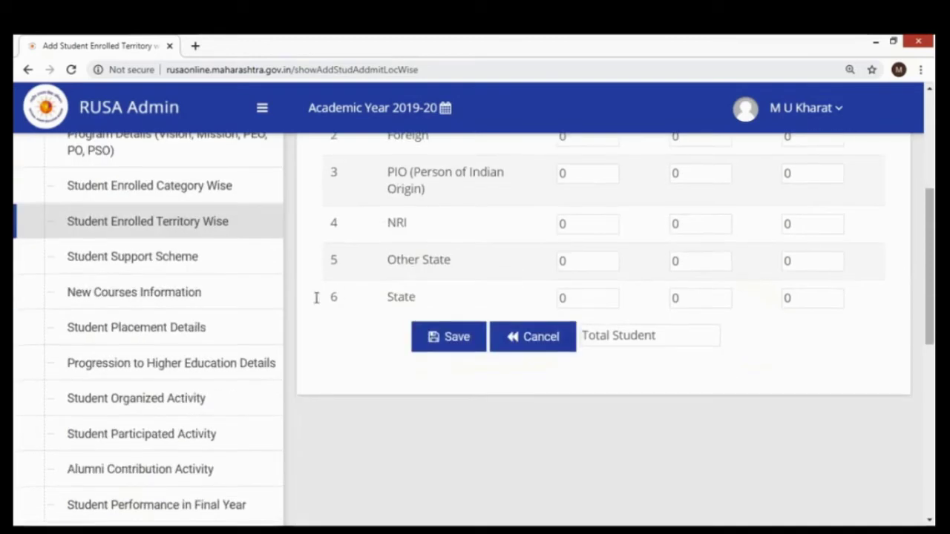
- Open the Student Support Scheme page and examine the remaining Program Detail Module entries down to Sanctioned Intake of Programe
{"action": "left_click", "coordinate": [159, 263]}
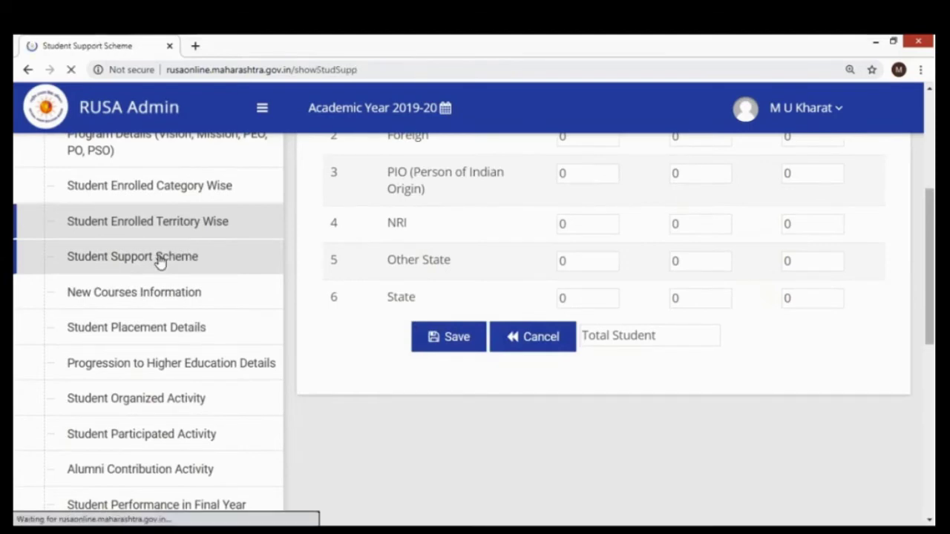
{"action": "scroll", "coordinate": [185, 276], "scroll_direction": "down", "scroll_amount": 2}
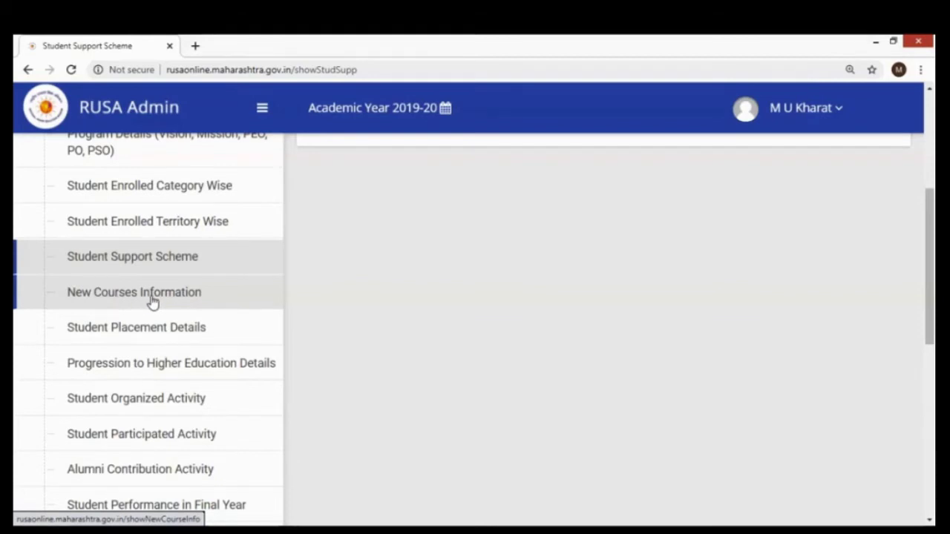
{"action": "scroll", "coordinate": [154, 313], "scroll_direction": "down", "scroll_amount": 1}
{"action": "scroll", "coordinate": [153, 313], "scroll_direction": "down", "scroll_amount": 1}
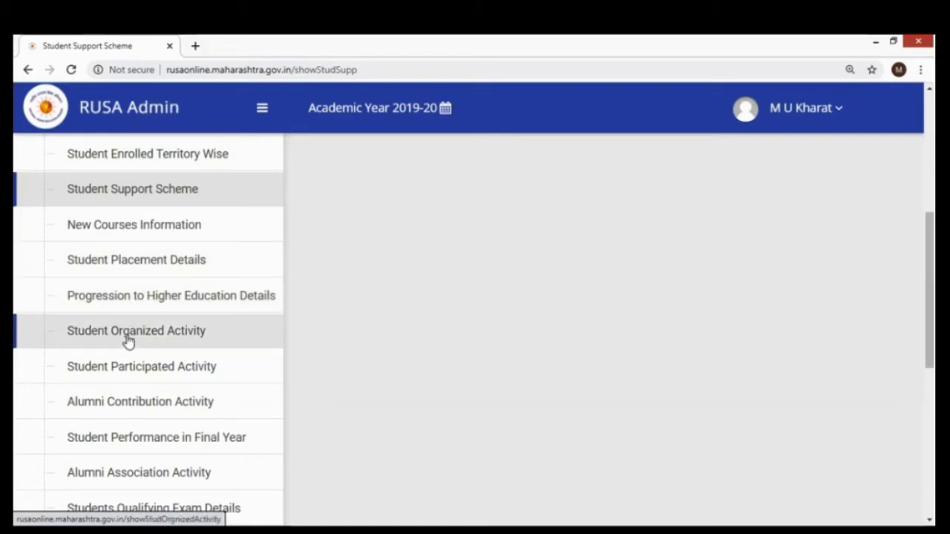
{"action": "scroll", "coordinate": [129, 334], "scroll_direction": "down", "scroll_amount": 1}
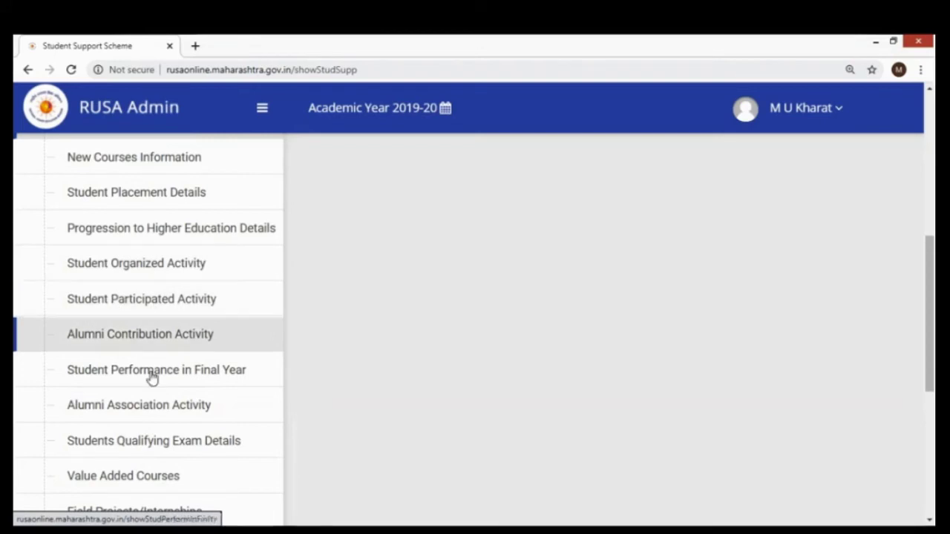
{"action": "scroll", "coordinate": [184, 345], "scroll_direction": "down", "scroll_amount": 1}
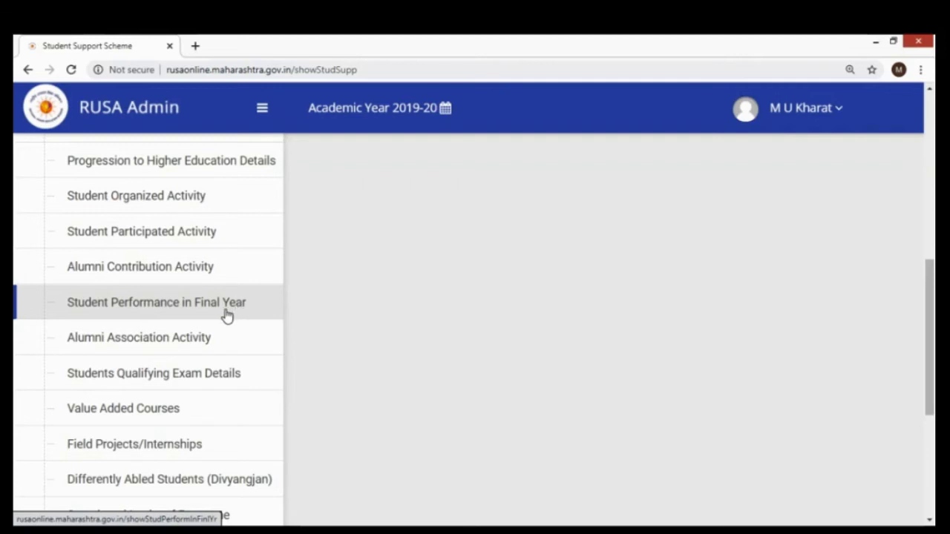
{"action": "scroll", "coordinate": [221, 319], "scroll_direction": "down", "scroll_amount": 1}
{"action": "scroll", "coordinate": [141, 304], "scroll_direction": "down", "scroll_amount": 1}
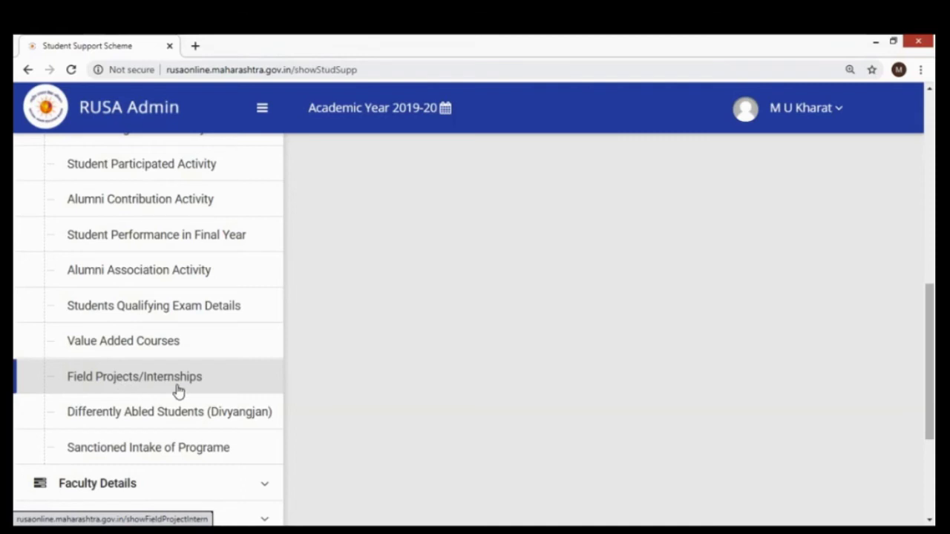
{"action": "scroll", "coordinate": [102, 422], "scroll_direction": "down", "scroll_amount": 1}
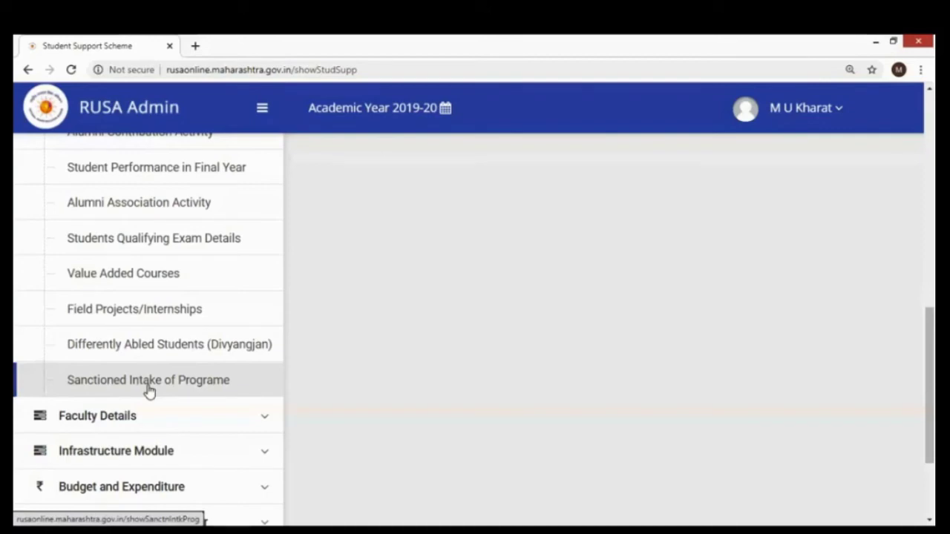
- Review the full list of Program Detail Module sections again, from Program Details to Sanctioned Intake of Programe
{"action": "scroll", "coordinate": [148, 391], "scroll_direction": "up", "scroll_amount": 10}
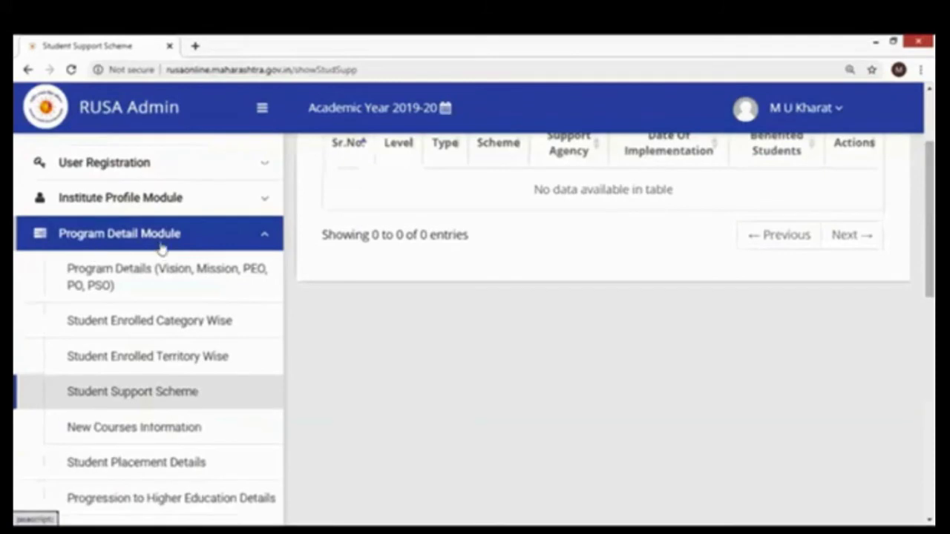
{"action": "scroll", "coordinate": [159, 337], "scroll_direction": "down", "scroll_amount": 4}
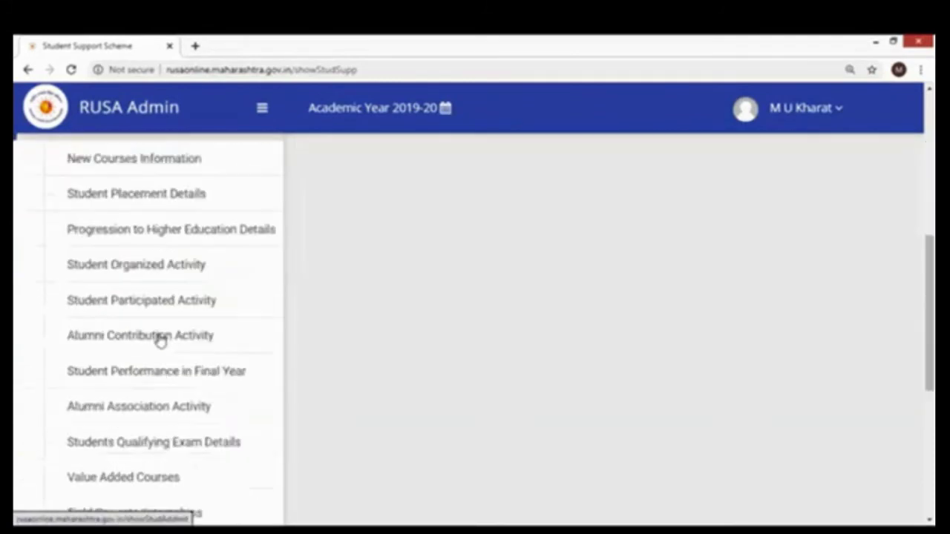
{"action": "scroll", "coordinate": [160, 338], "scroll_direction": "down", "scroll_amount": 4}
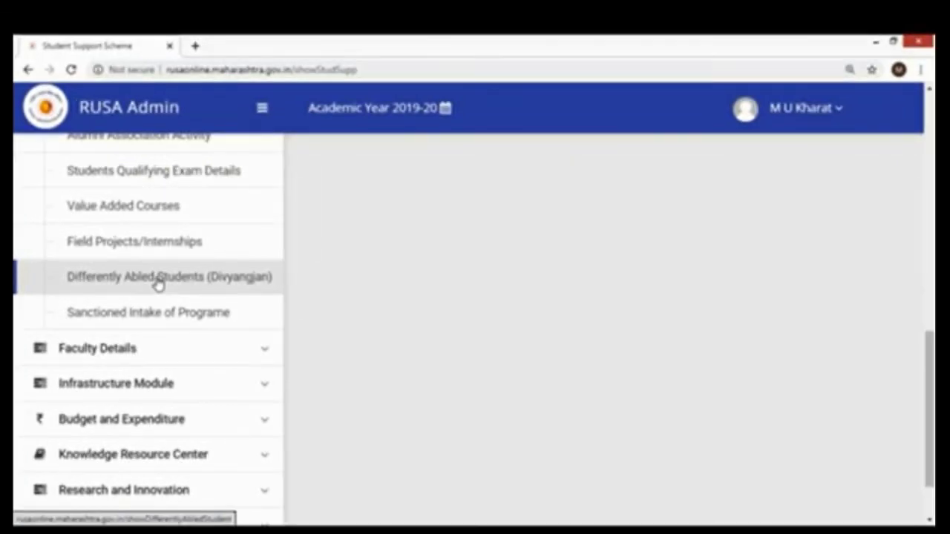
{"action": "scroll", "coordinate": [157, 282], "scroll_direction": "up", "scroll_amount": 10}
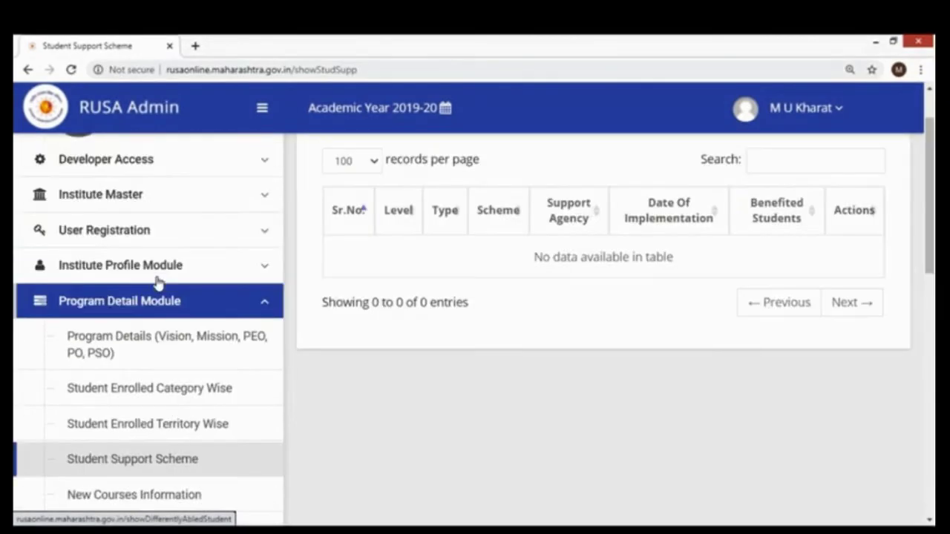
{"action": "scroll", "coordinate": [158, 315], "scroll_direction": "down", "scroll_amount": 2}
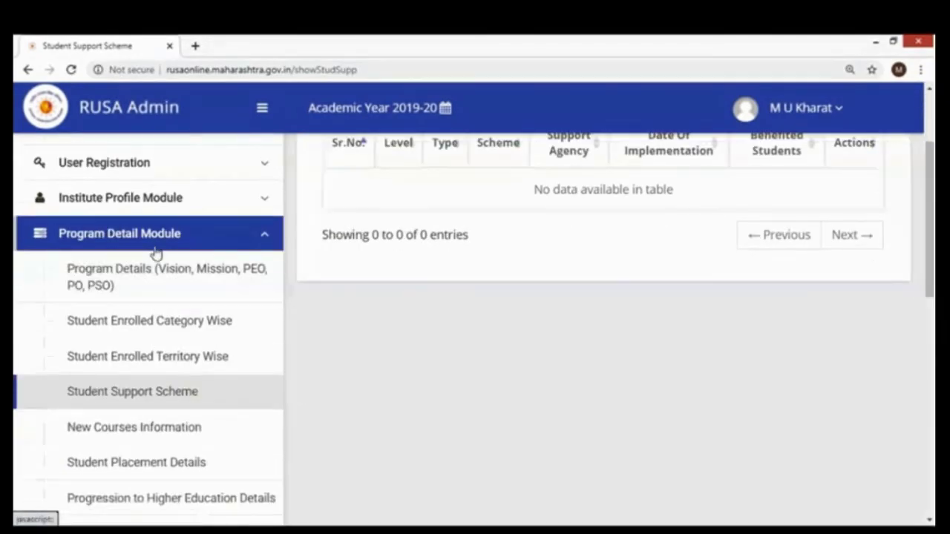
{"action": "scroll", "coordinate": [141, 309], "scroll_direction": "down", "scroll_amount": 6}
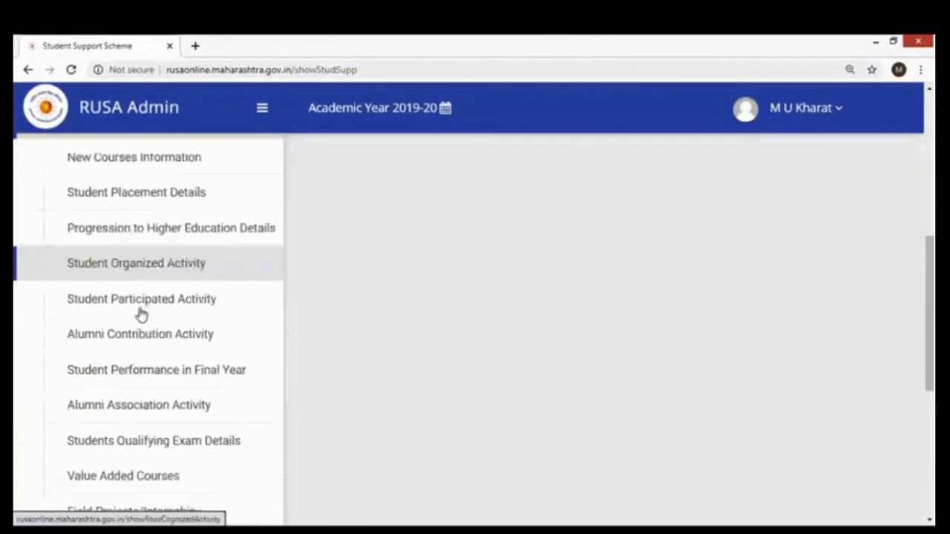
{"action": "scroll", "coordinate": [145, 346], "scroll_direction": "down", "scroll_amount": 1}
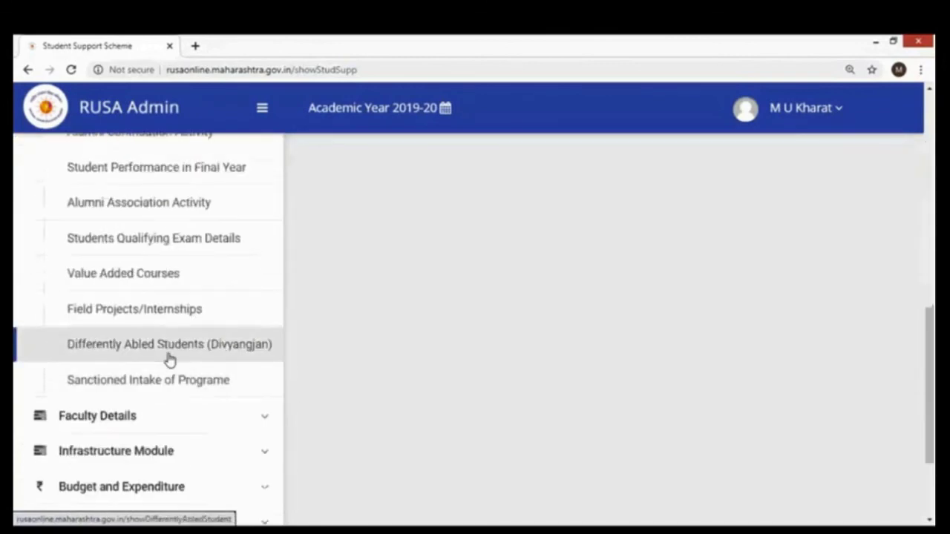
{"action": "scroll", "coordinate": [169, 359], "scroll_direction": "down", "scroll_amount": 1}
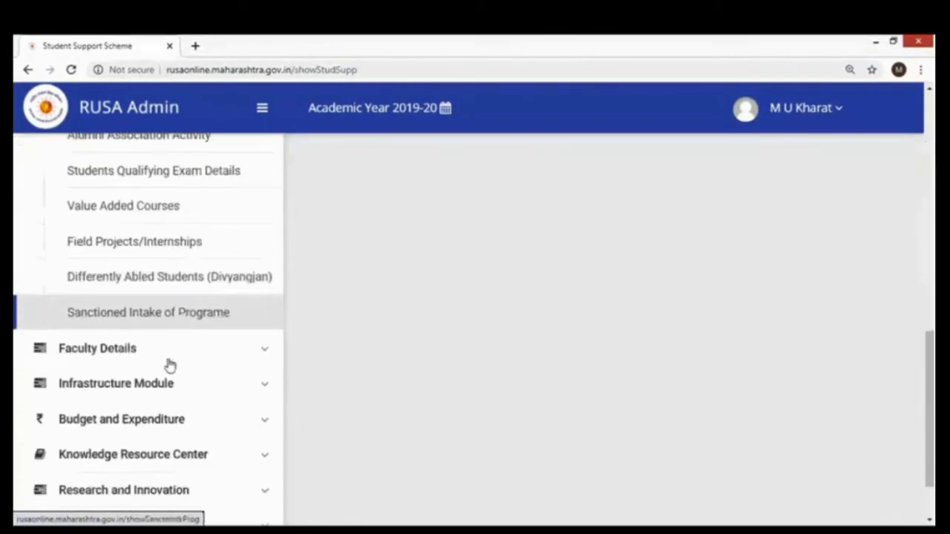
- Examine the Program Detail Module's student, alumni and course entries, from Student Enrolled Category Wise through Student Placement Details to Differently Abled Students (Divyangjan)
{"action": "scroll", "coordinate": [142, 178], "scroll_direction": "up", "scroll_amount": 5}
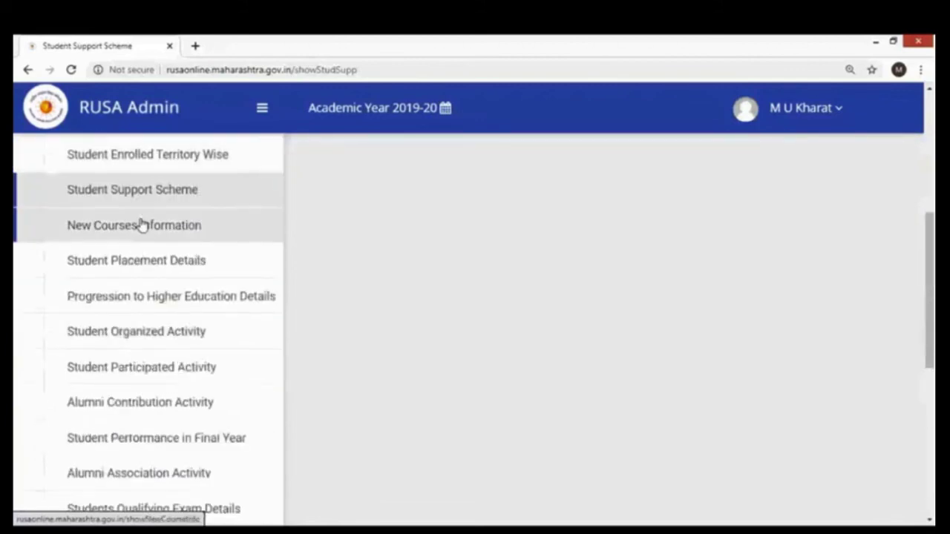
{"action": "scroll", "coordinate": [142, 215], "scroll_direction": "up", "scroll_amount": 2}
{"action": "scroll", "coordinate": [149, 289], "scroll_direction": "down", "scroll_amount": 6}
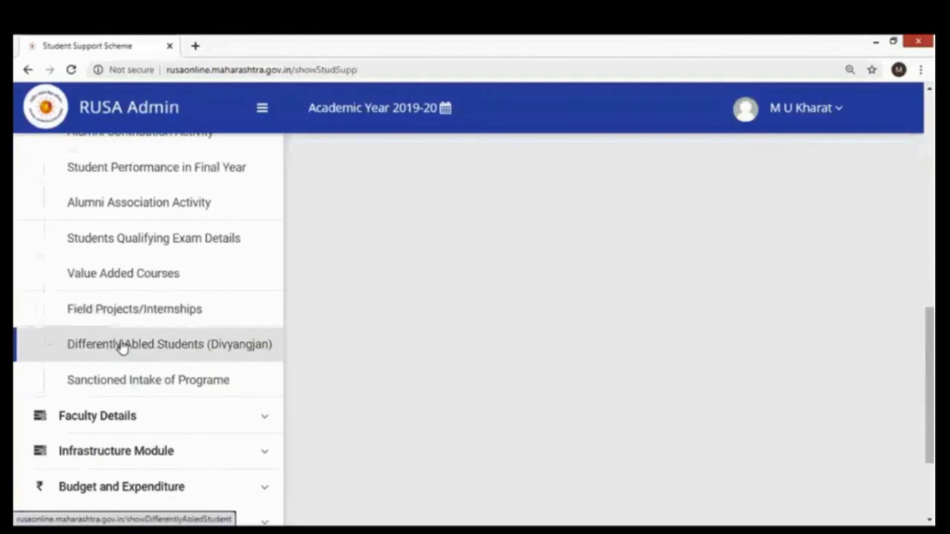
{"action": "scroll", "coordinate": [121, 347], "scroll_direction": "up", "scroll_amount": 6}
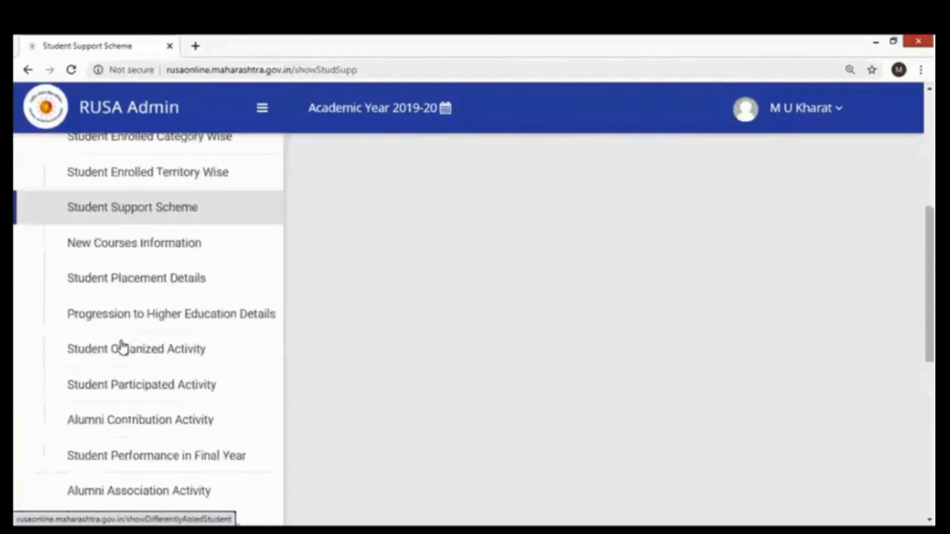
{"action": "scroll", "coordinate": [134, 310], "scroll_direction": "up", "scroll_amount": 1}
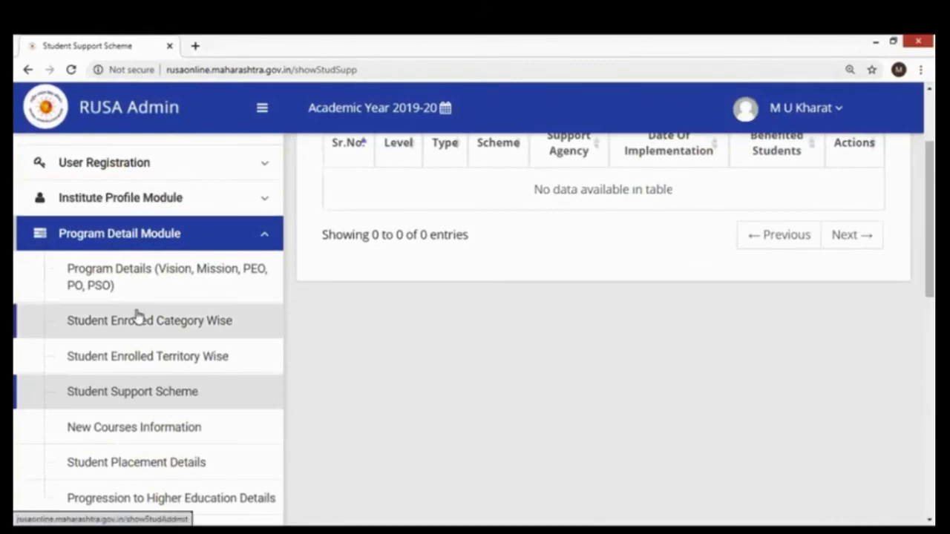
{"action": "scroll", "coordinate": [138, 354], "scroll_direction": "down", "scroll_amount": 5}
{"action": "scroll", "coordinate": [148, 384], "scroll_direction": "up", "scroll_amount": 5}
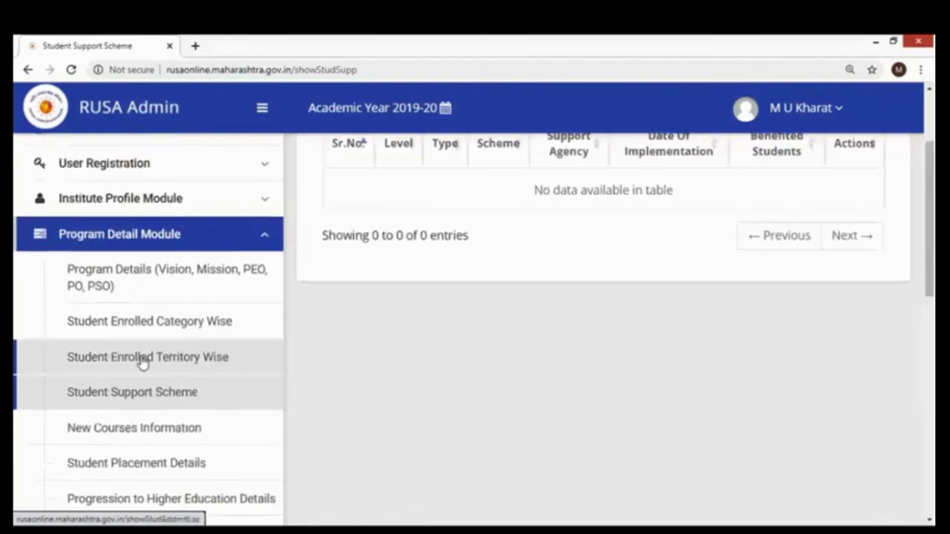
{"action": "scroll", "coordinate": [143, 362], "scroll_direction": "up", "scroll_amount": 3}
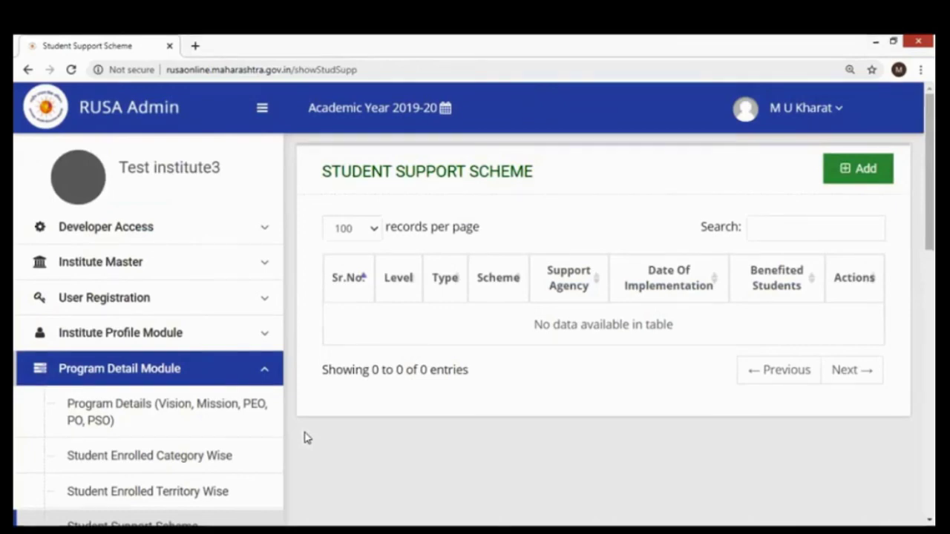
{"action": "scroll", "coordinate": [304, 438], "scroll_direction": "down", "scroll_amount": 3}
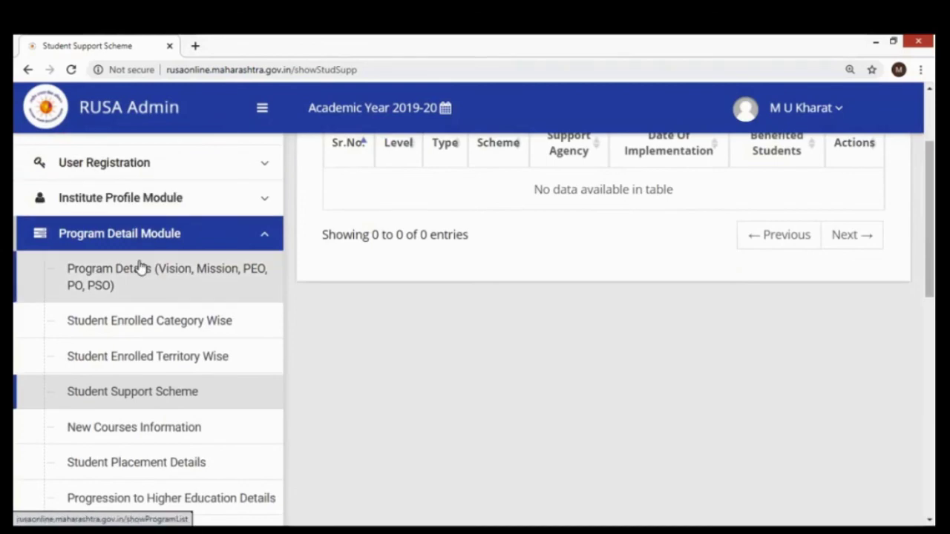
{"action": "scroll", "coordinate": [143, 233], "scroll_direction": "down", "scroll_amount": 1}
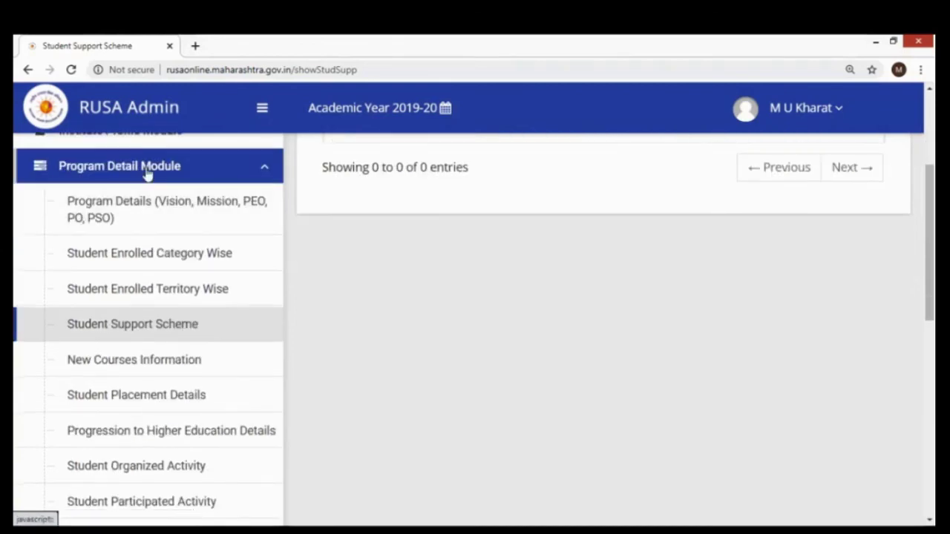
{"action": "scroll", "coordinate": [153, 327], "scroll_direction": "down", "scroll_amount": 5}
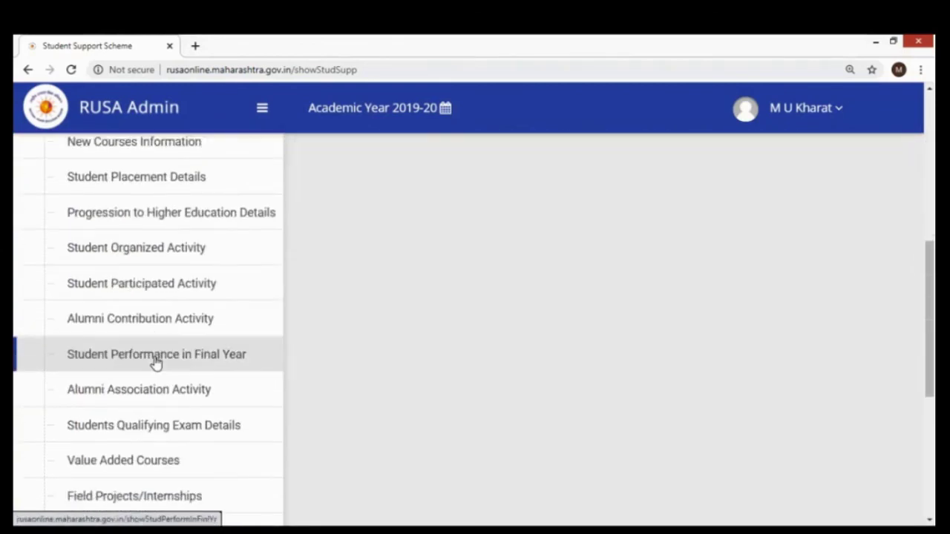